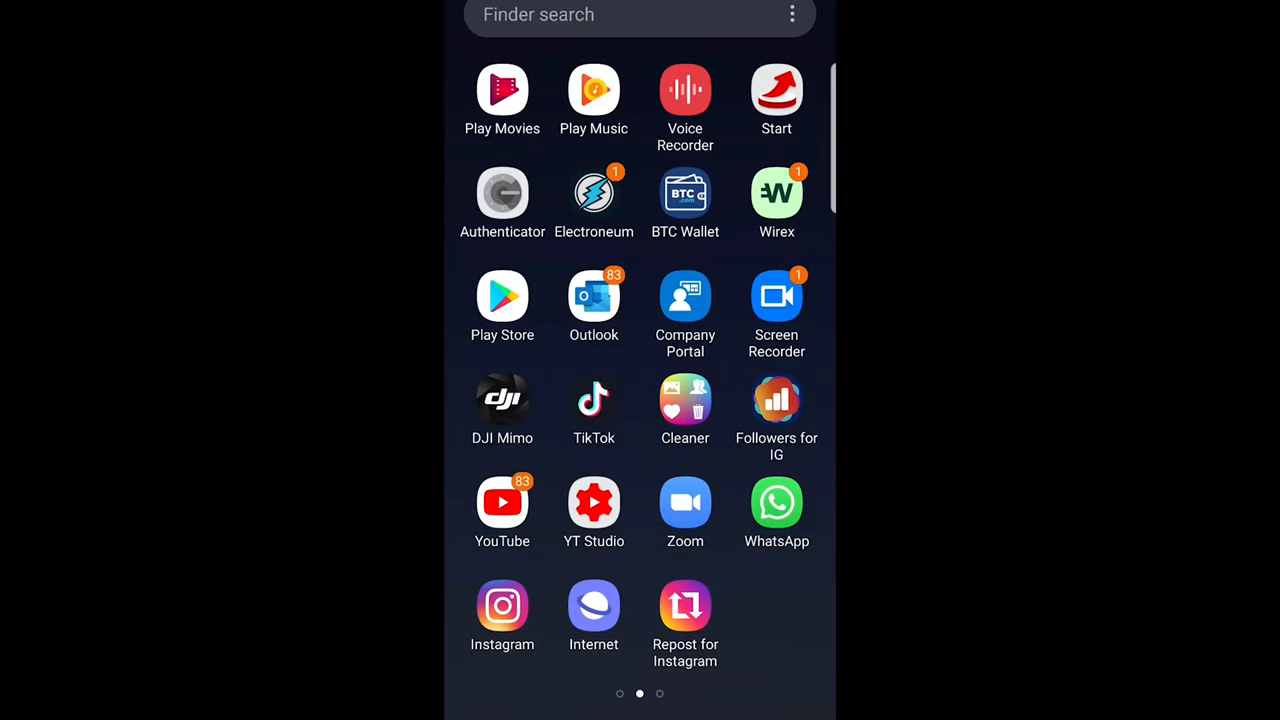
Step: Launch Instagram from the app drawer so the profile page shows
mouse_move(760, 360)
left_mouse_down()
mouse_move(500, 360)
mouse_move(760, 360)
left_mouse_up()
left_click(502, 606)
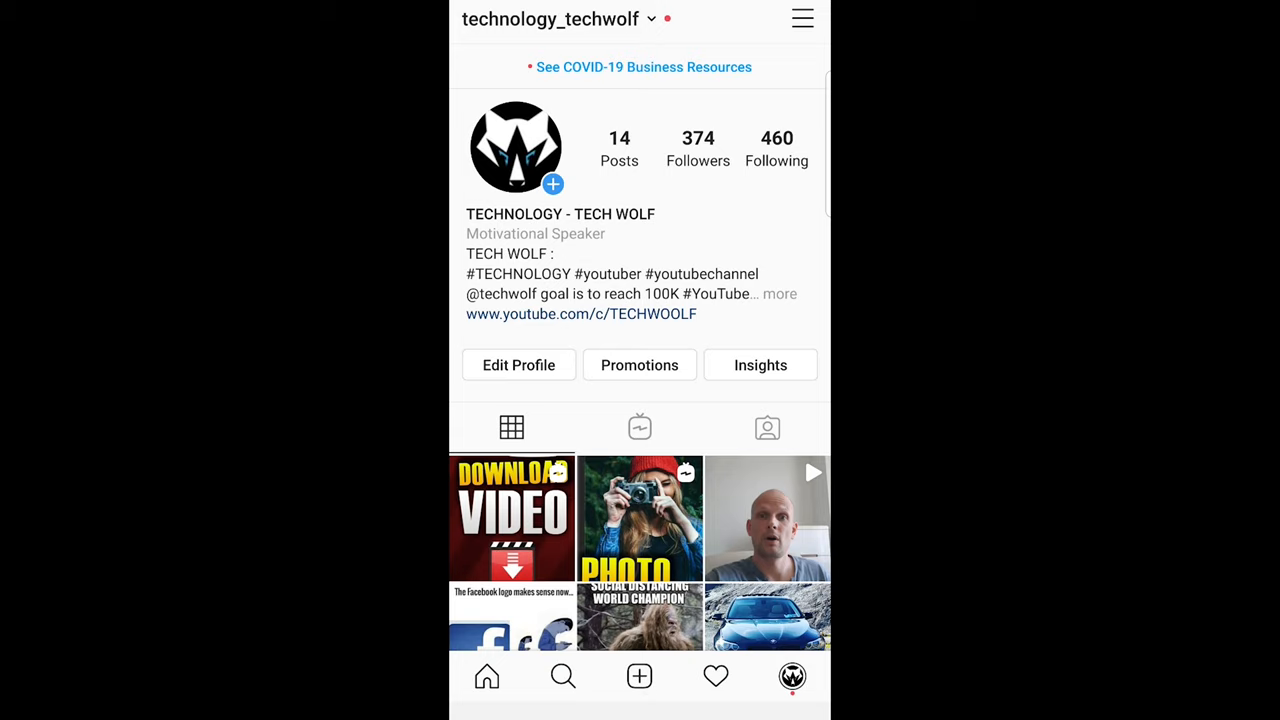
Step: Reach the account's Settings from the profile's side menu
left_click(803, 18)
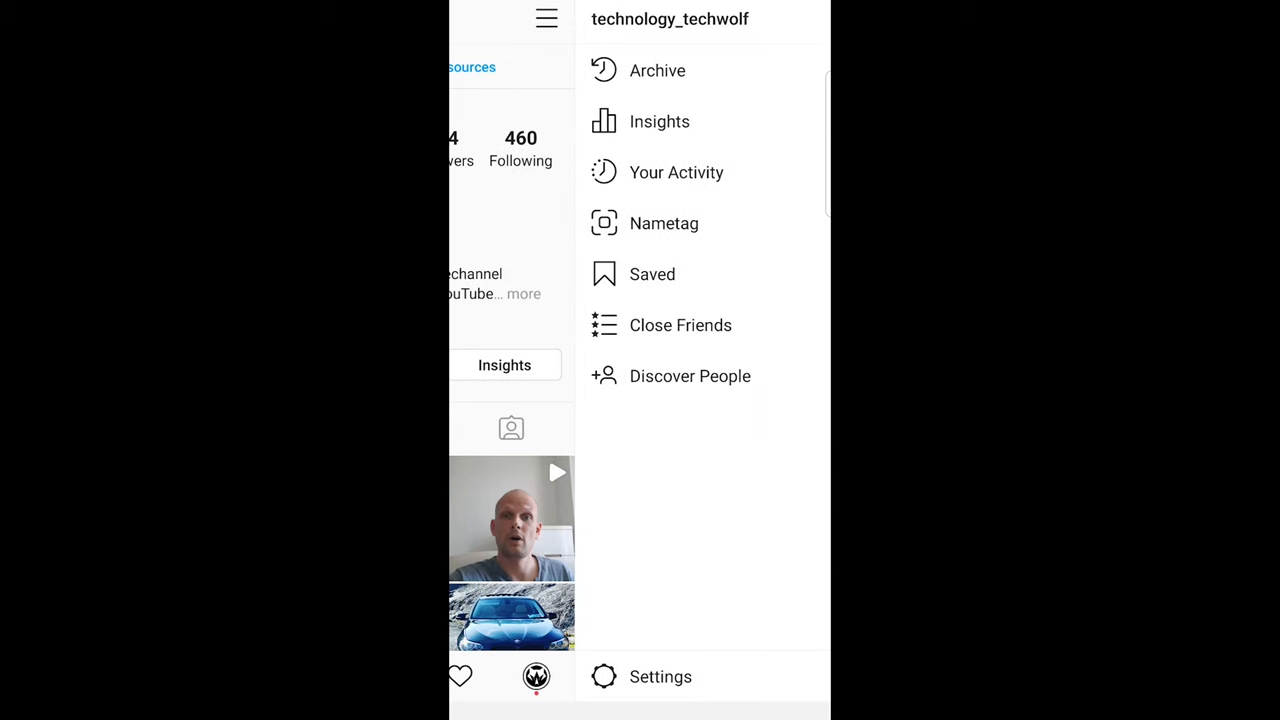
left_click(660, 677)
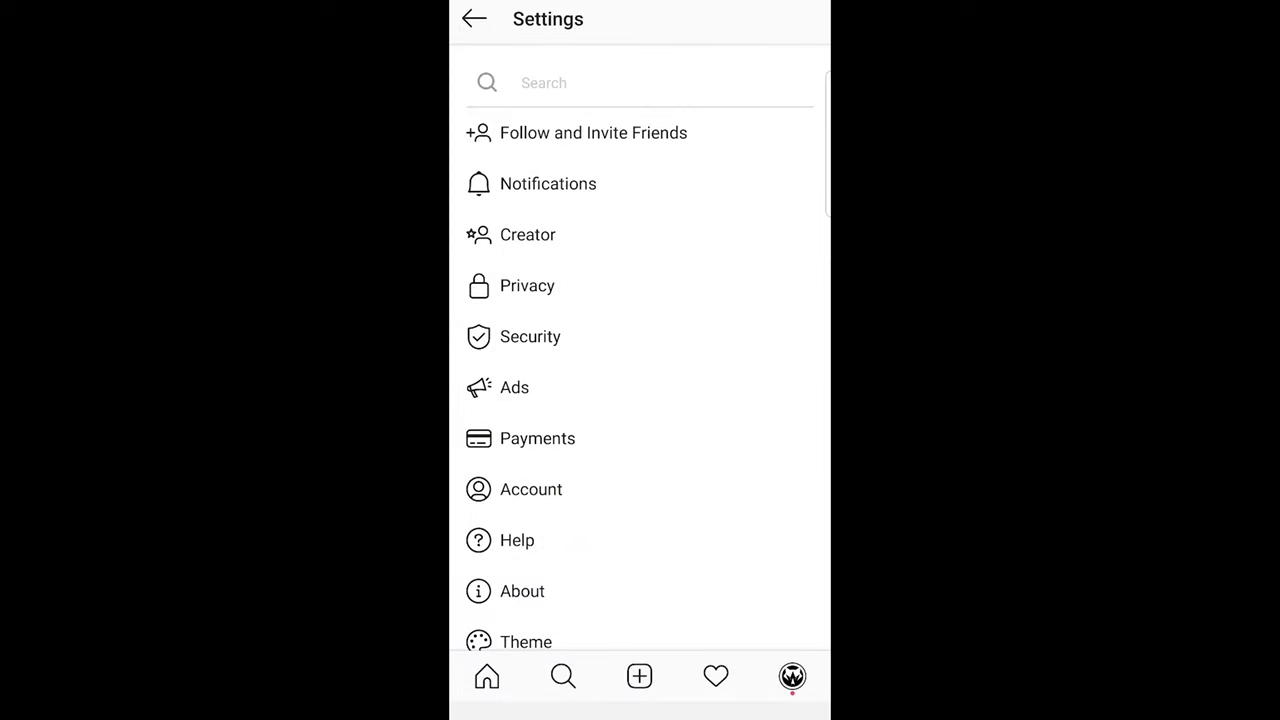
Step: Go to Notifications and then the Direct Messages notification settings
left_click(637, 184)
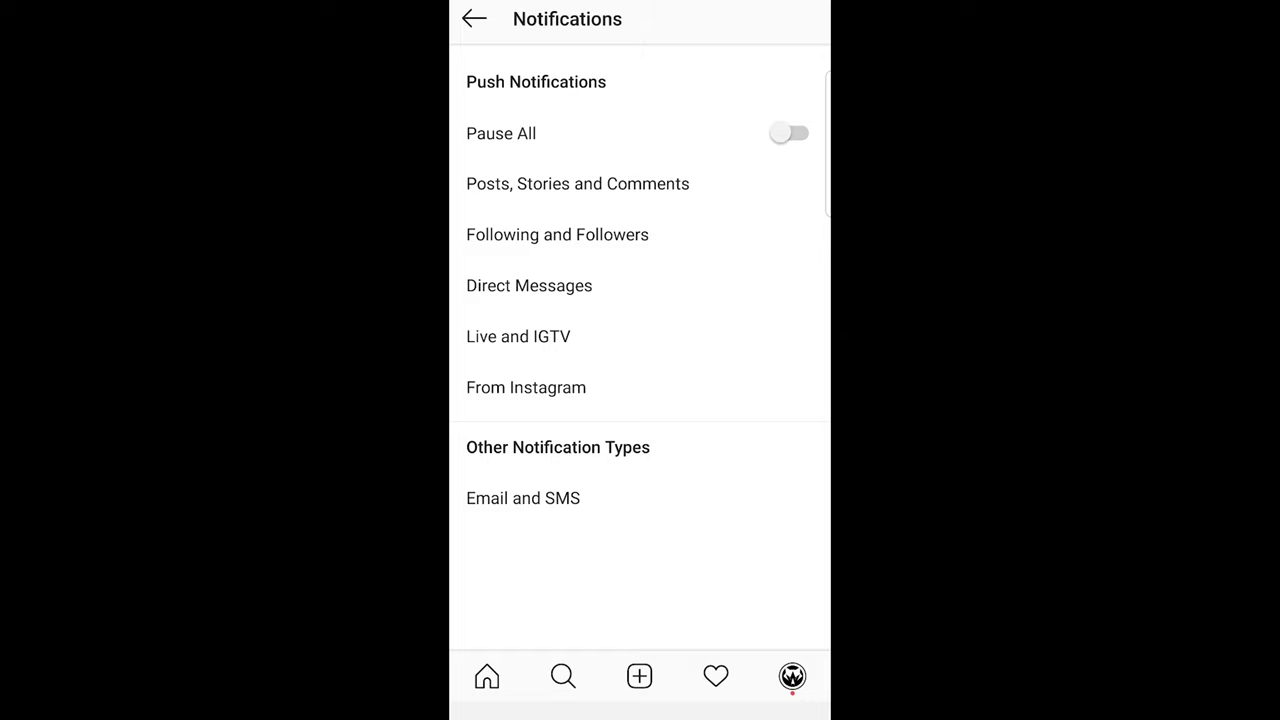
left_click(529, 285)
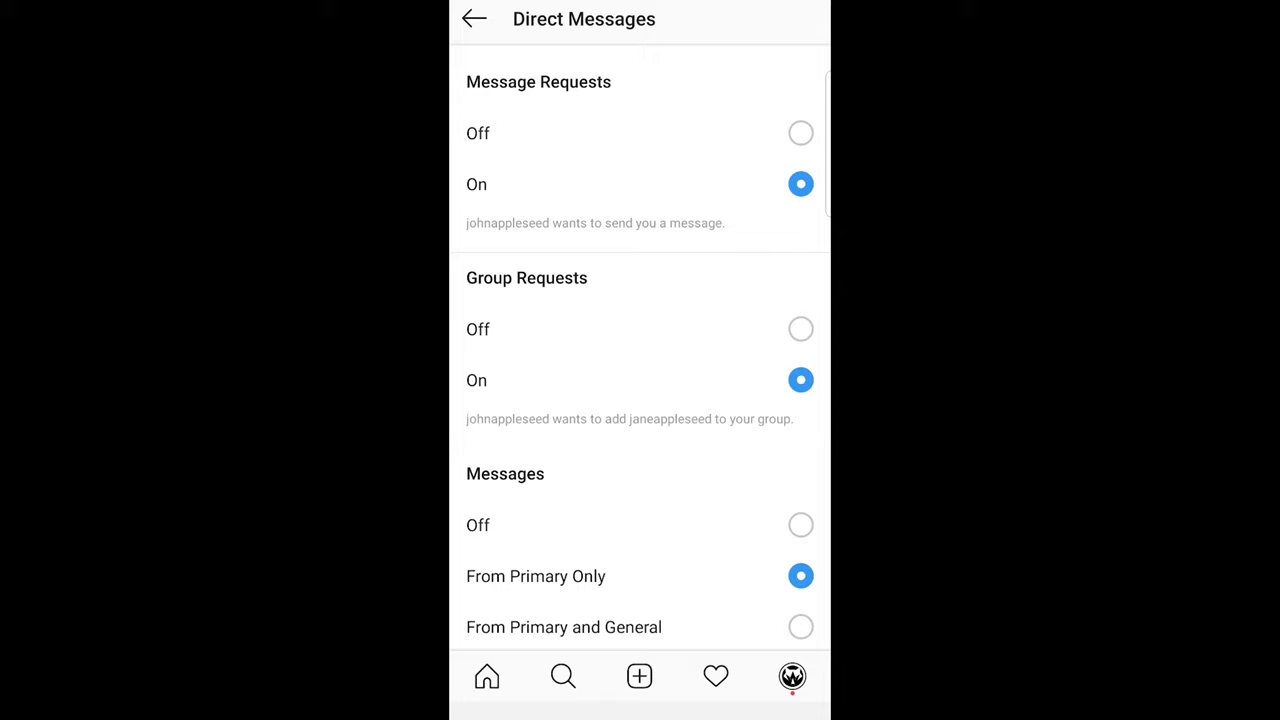
Step: Set Message Requests and Messages notifications both to Off, leaving Group Requests on
left_click(800, 133)
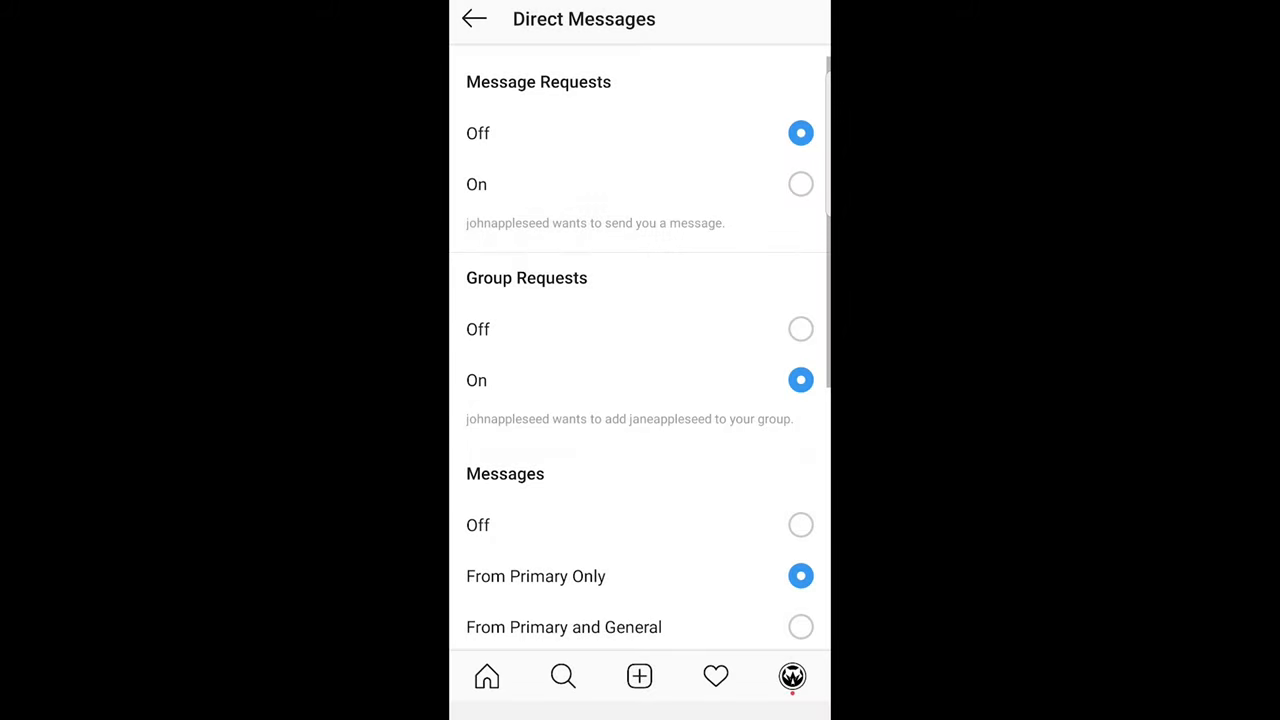
scroll(640, 360, "down", 4)
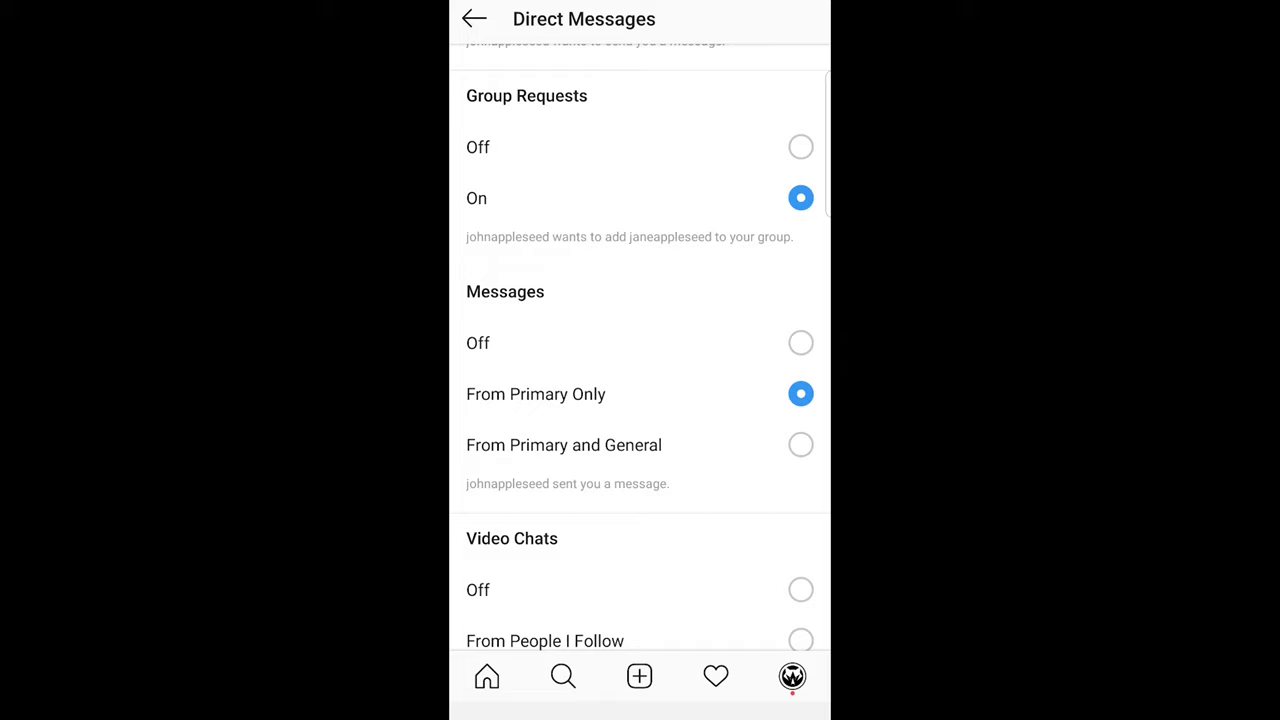
left_click(800, 343)
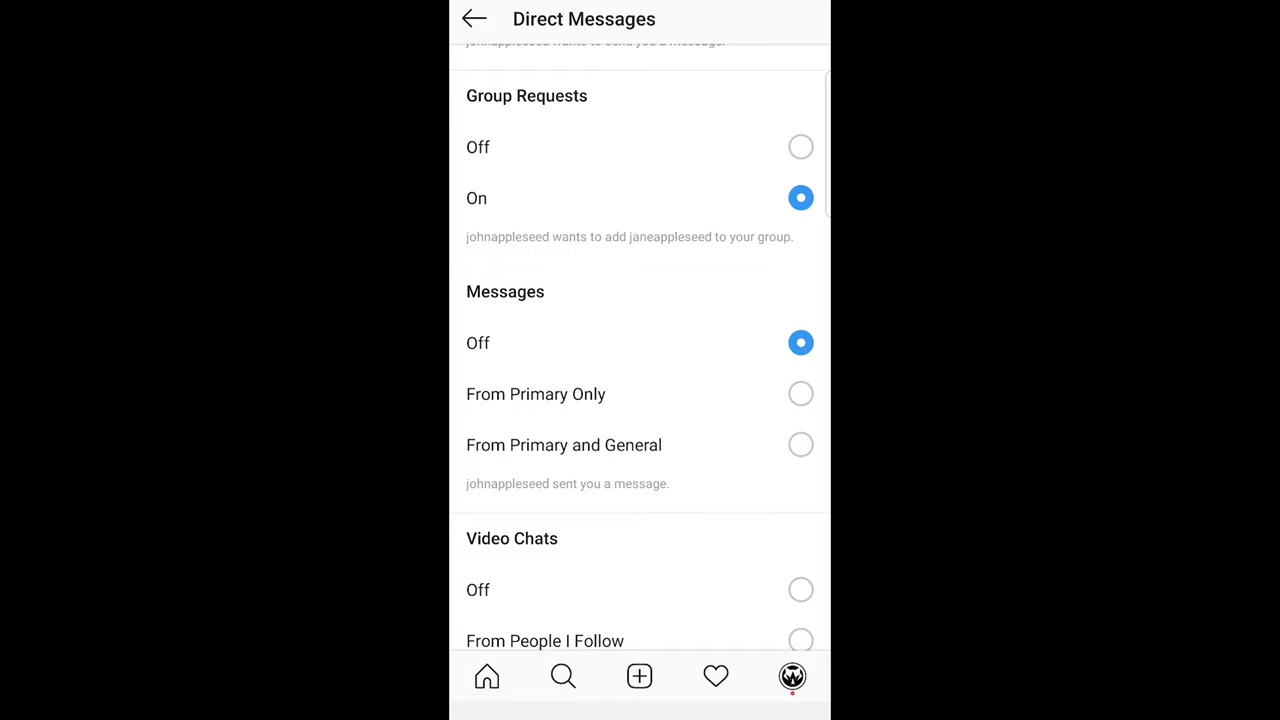